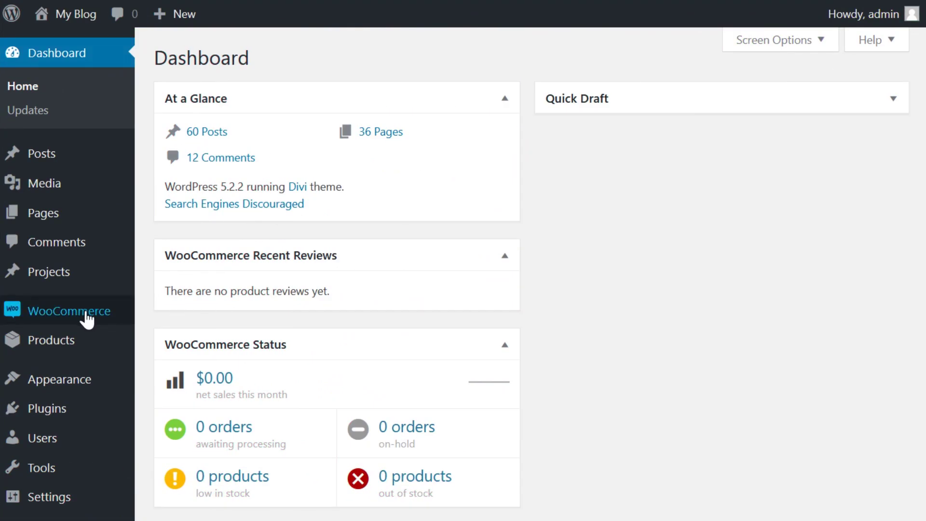
# Go to the WooCommerce Coupons page from the admin sidebar.
pyautogui.moveTo(89, 319)
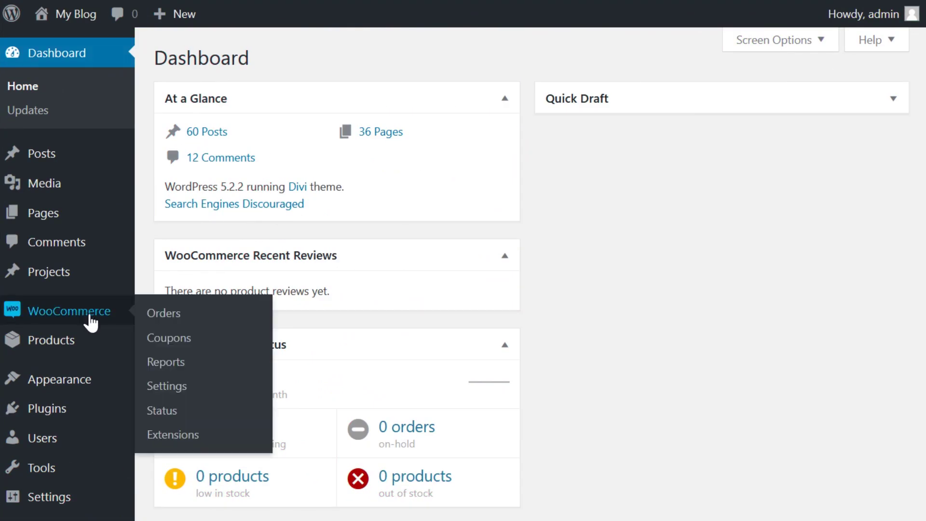
pyautogui.click(169, 346)
# Create the first coupon with code BACKTOSCHOOL and description 'Part of our back to school initiative'.
pyautogui.click(455, 360)
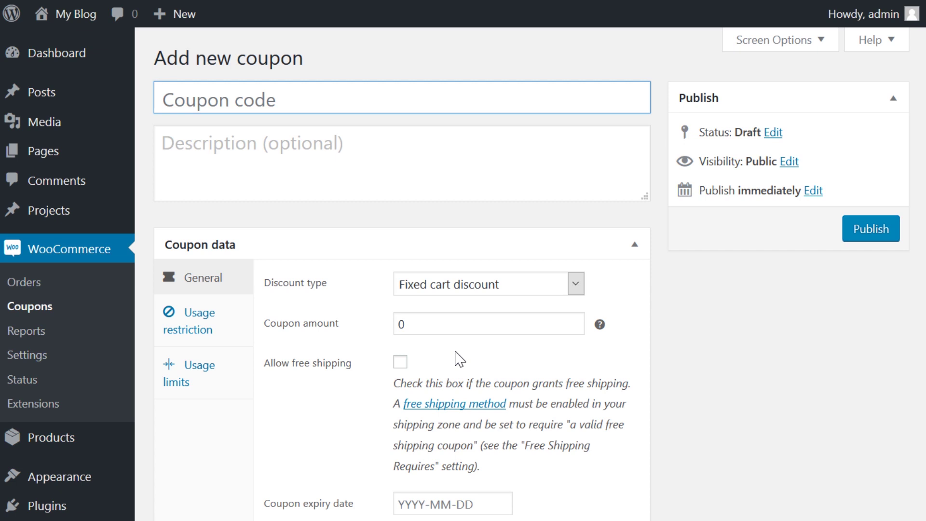
pyautogui.write('BACKTOSCHOO')
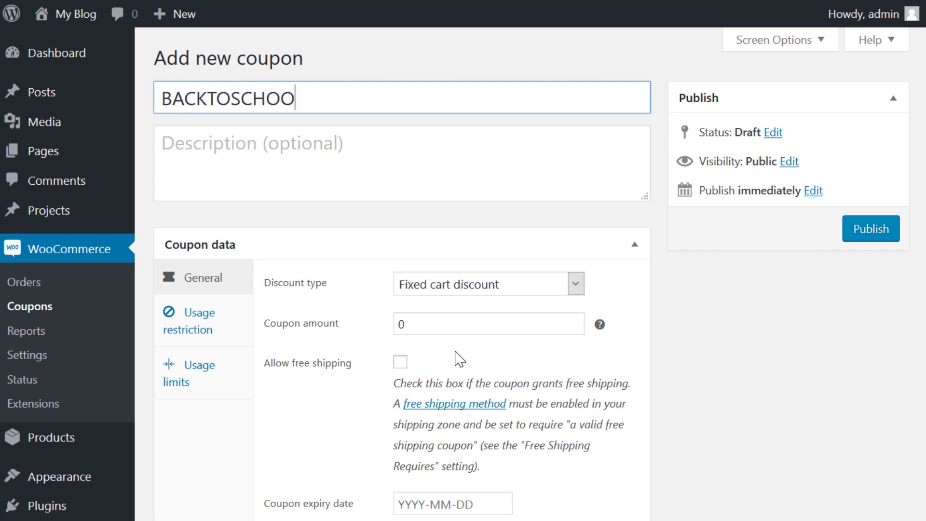
pyautogui.write('L')
pyautogui.press('Tab')
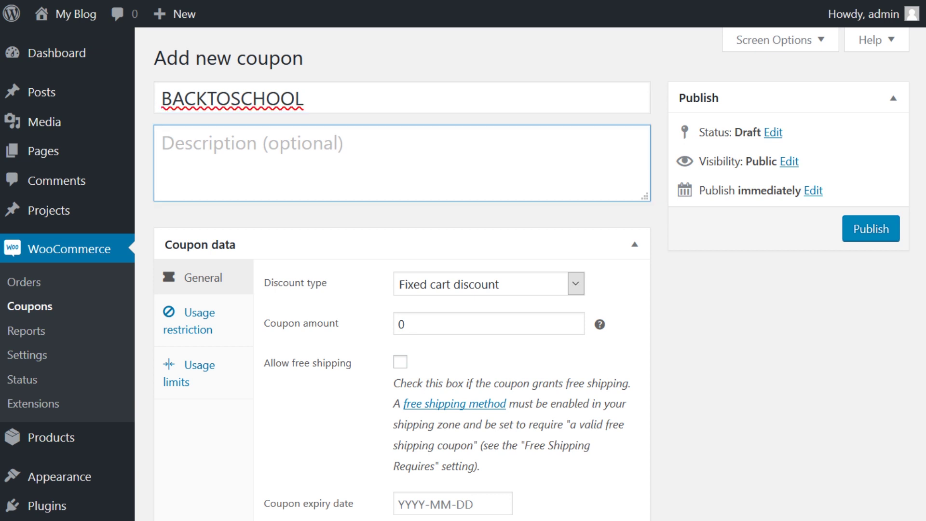
pyautogui.write('Part of our back')
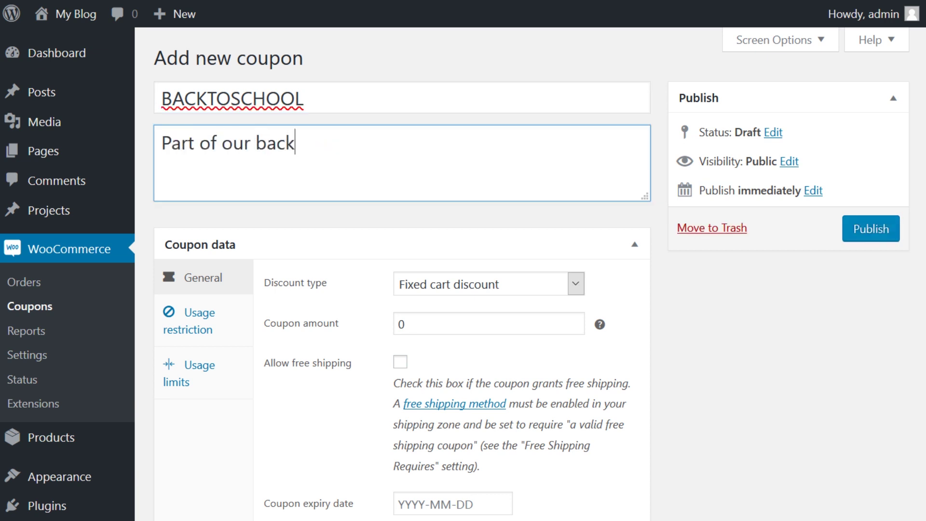
pyautogui.write(' to school initi')
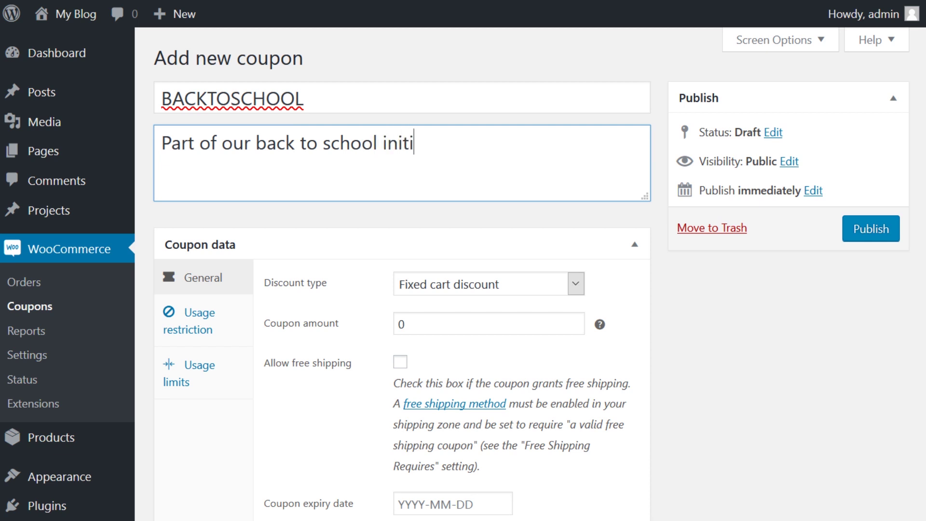
pyautogui.write('ative')
# Set the coupon amount to 20, expiry to 8 August 2019, and type to Percentage discount.
pyautogui.click(746, 436)
pyautogui.scroll(-3, 748, 437)
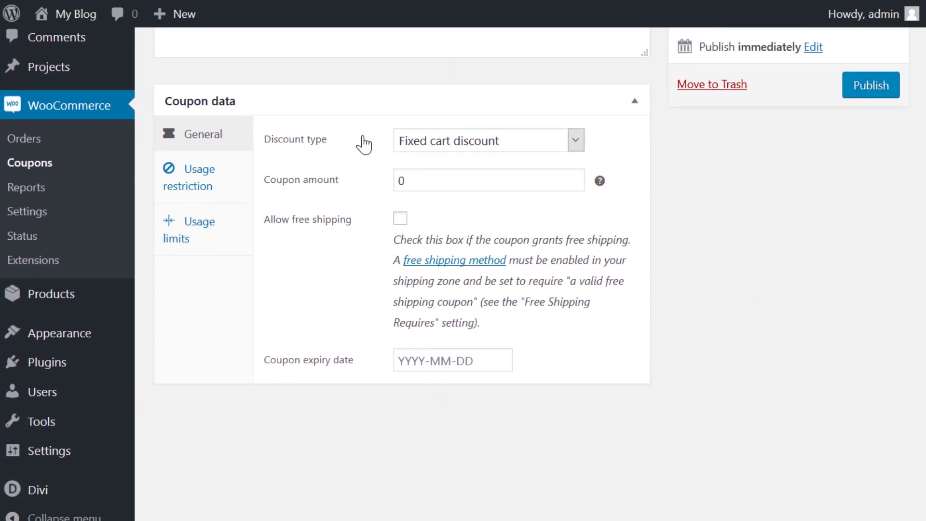
pyautogui.moveTo(405, 181); pyautogui.dragTo(389, 182)
pyautogui.write('20')
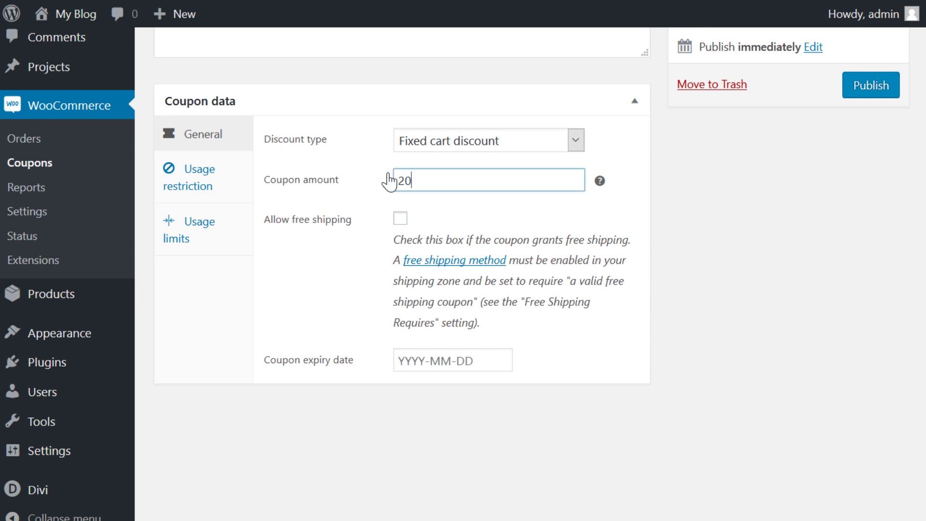
pyautogui.click(453, 361)
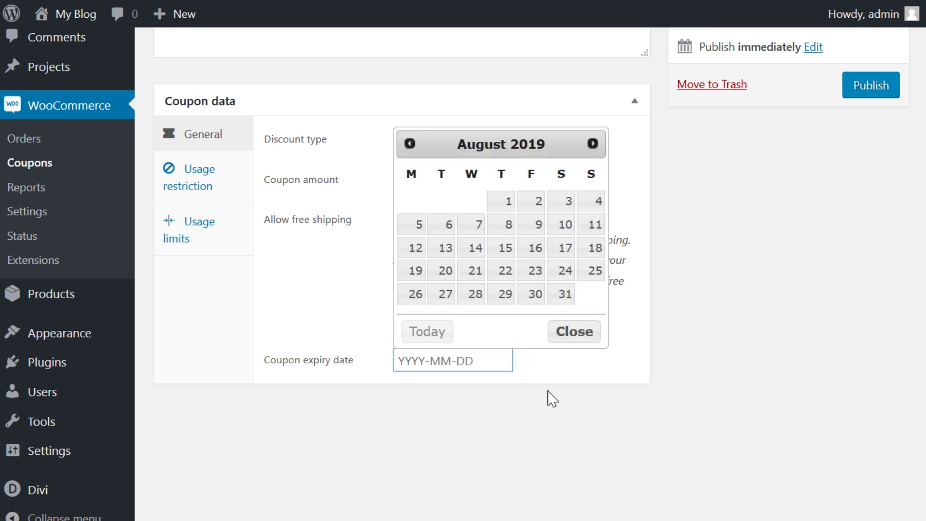
pyautogui.click(499, 231)
pyautogui.click(504, 143)
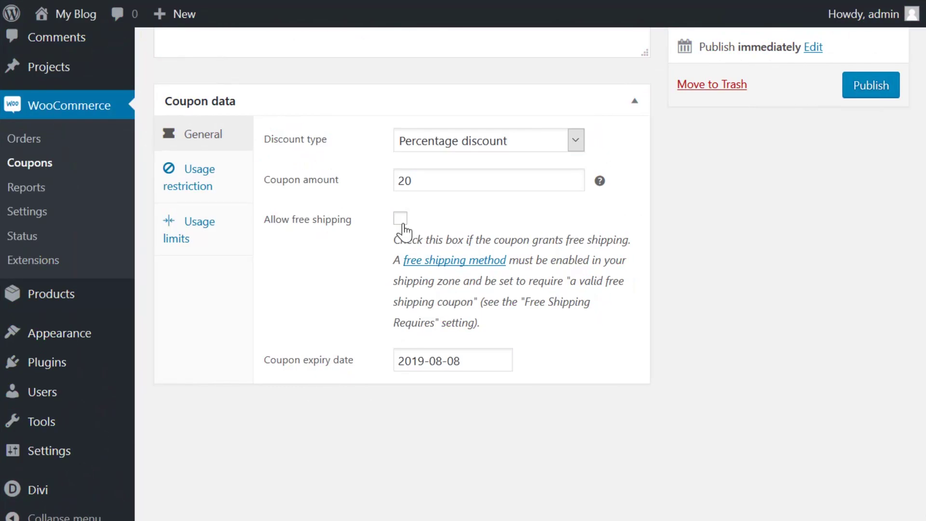
pyautogui.click(402, 223)
# Set a minimum spend of 10, make the coupon individual use only, and exclude sale items.
pyautogui.click(225, 181)
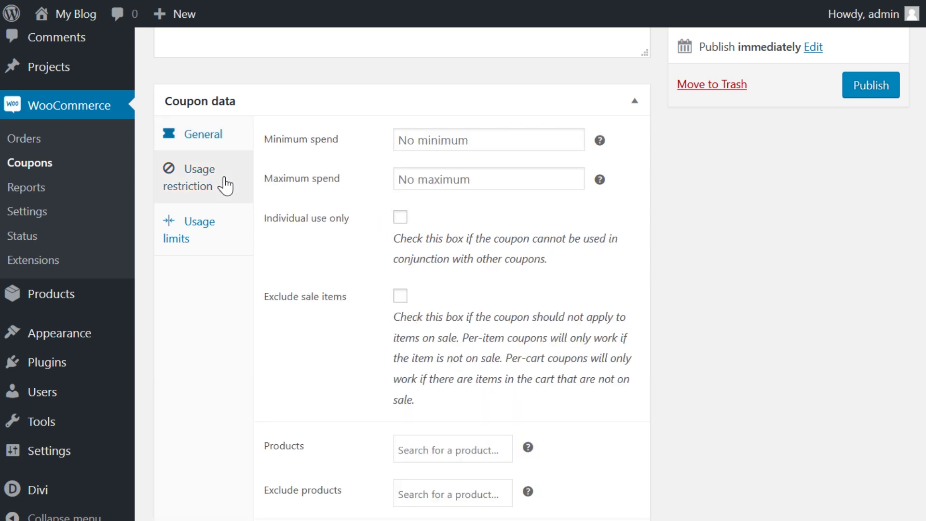
pyautogui.click(482, 140)
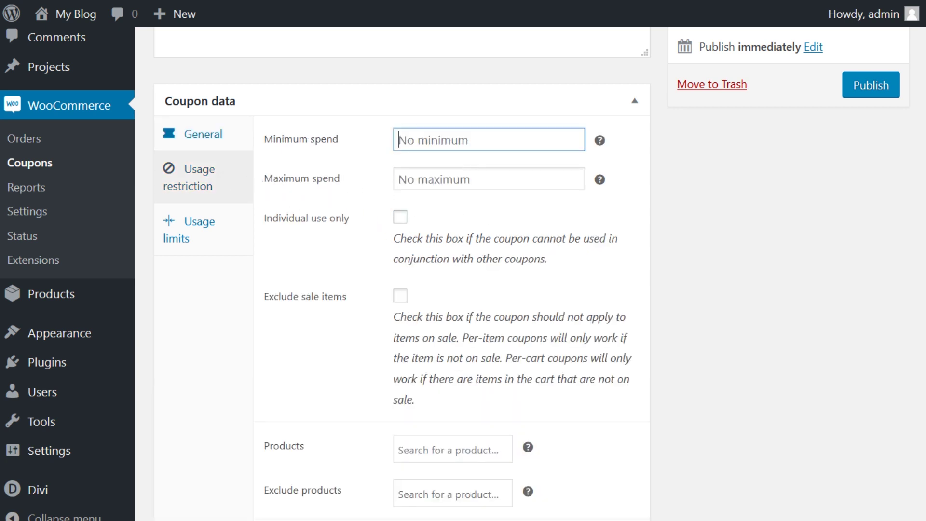
pyautogui.write('10')
pyautogui.click(401, 222)
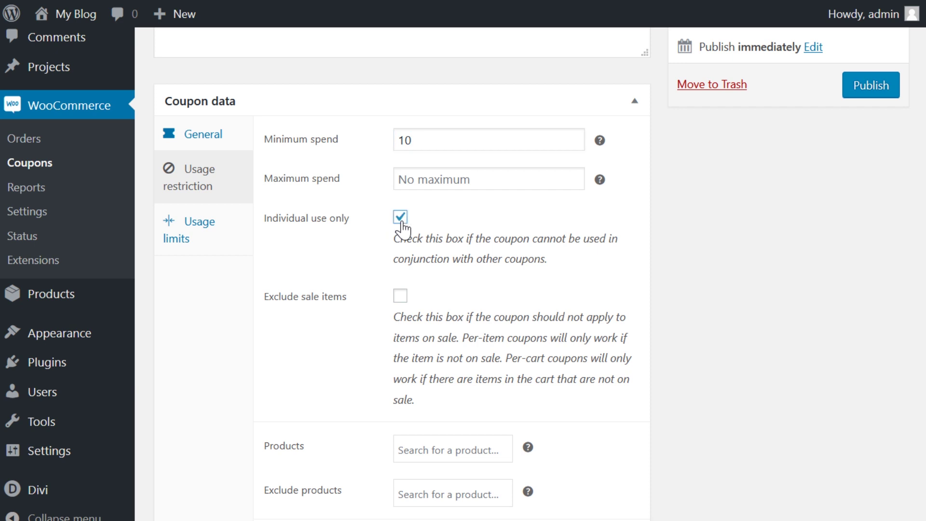
pyautogui.click(400, 298)
# Review the product category and allowed emails restriction fields.
pyautogui.scroll(-4, 382, 368)
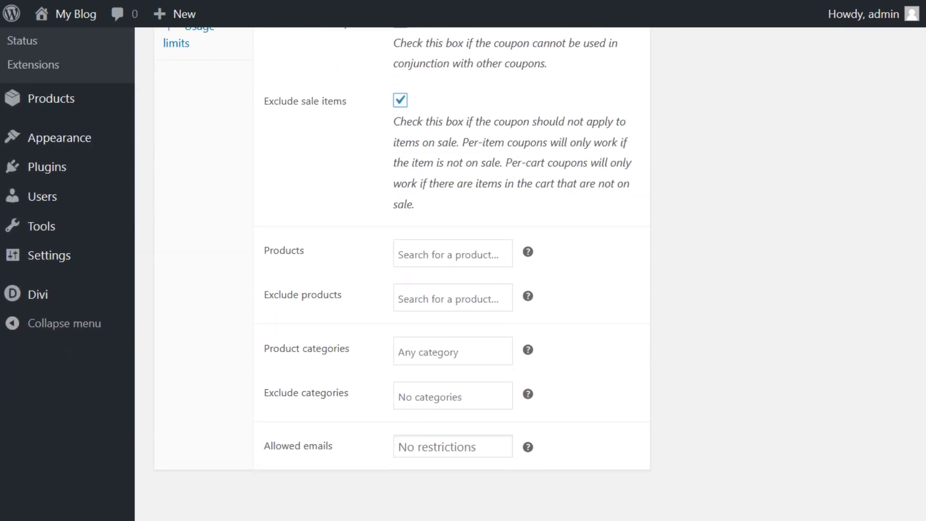
pyautogui.click(452, 350)
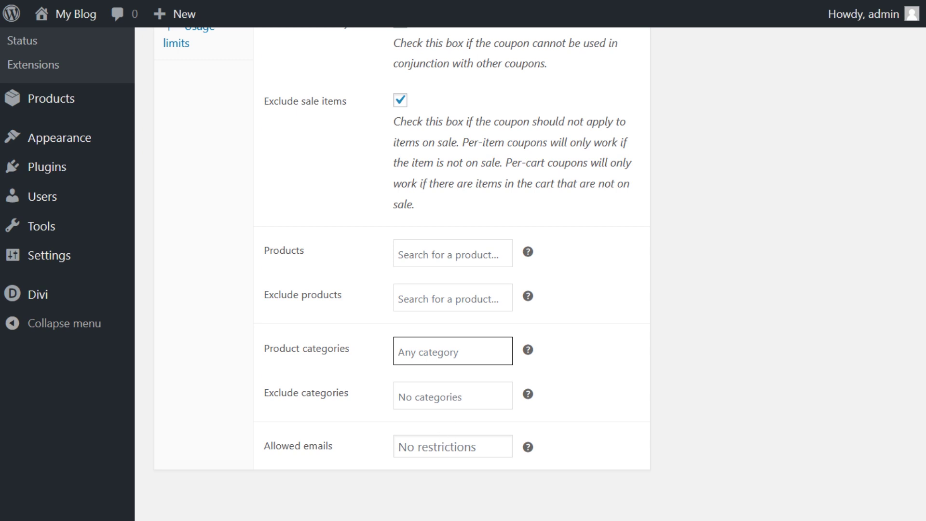
pyautogui.click(415, 447)
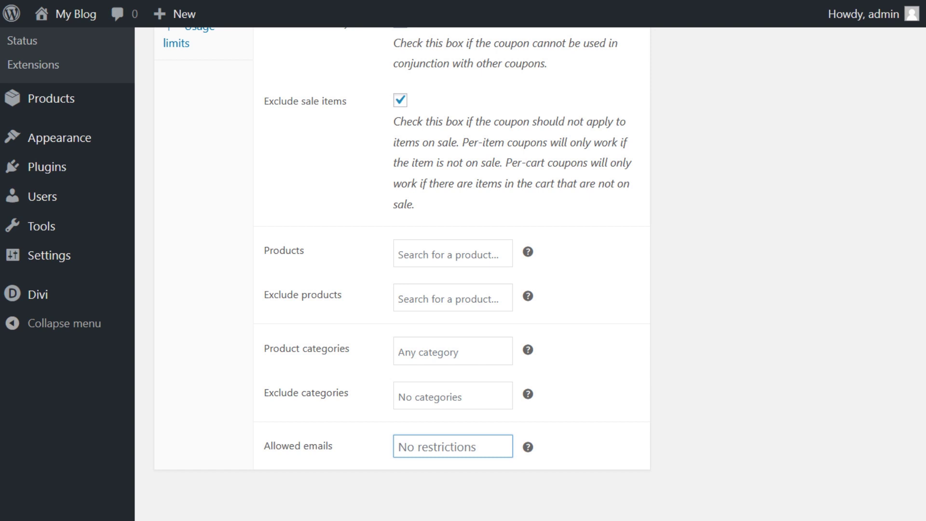
pyautogui.scroll(5, 400, 270)
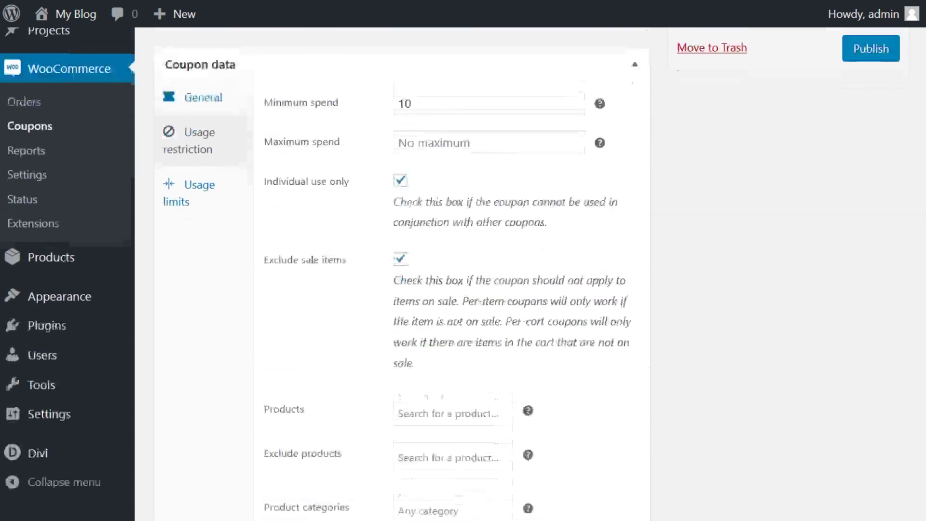
# Set usage limits to 1 per coupon, 10 items, and 1 per user.
pyautogui.click(204, 319)
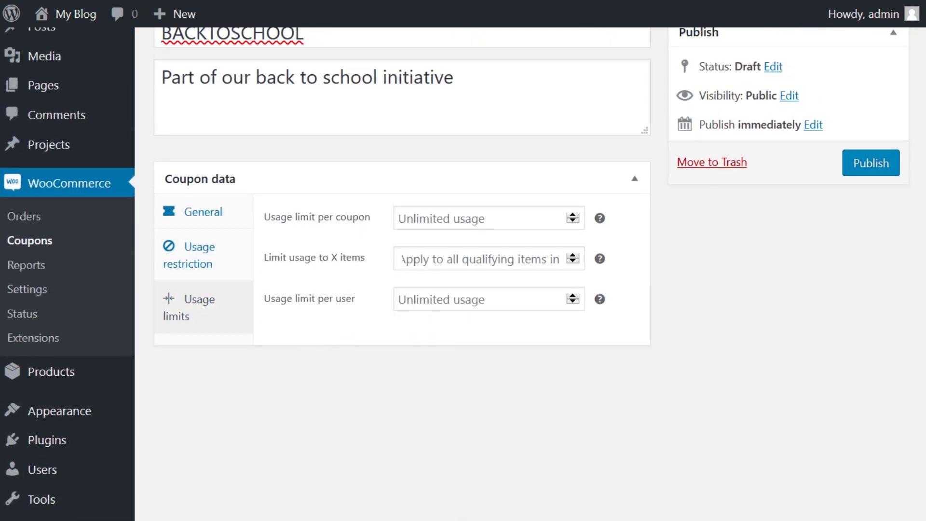
pyautogui.click(398, 218)
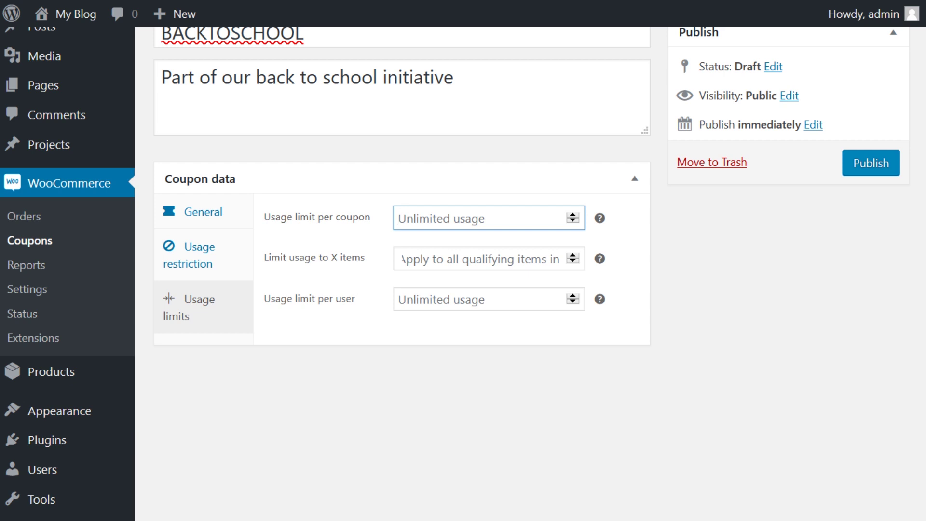
pyautogui.write('1')
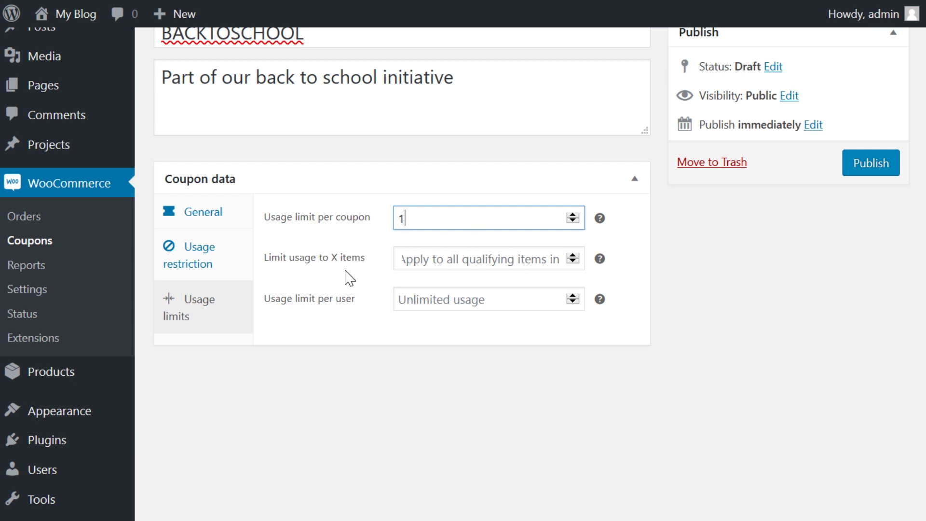
pyautogui.press('Tab')
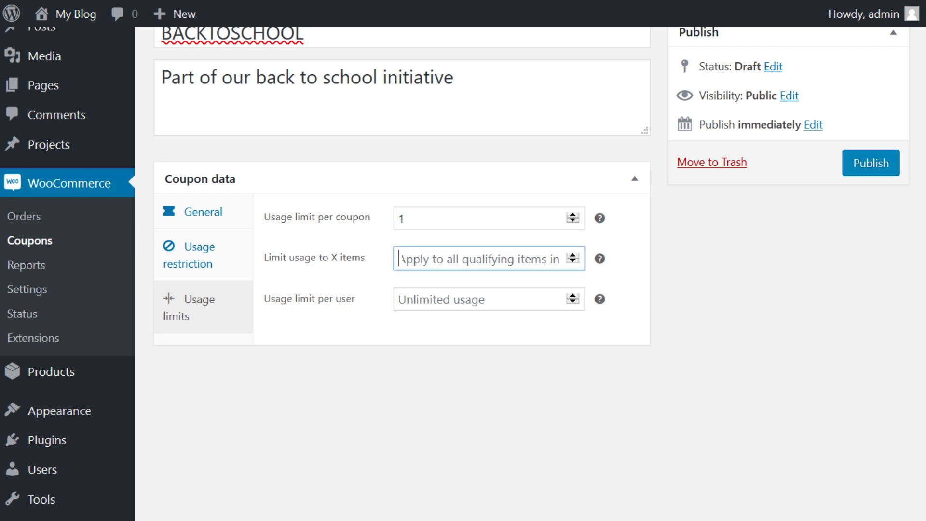
pyautogui.write('10')
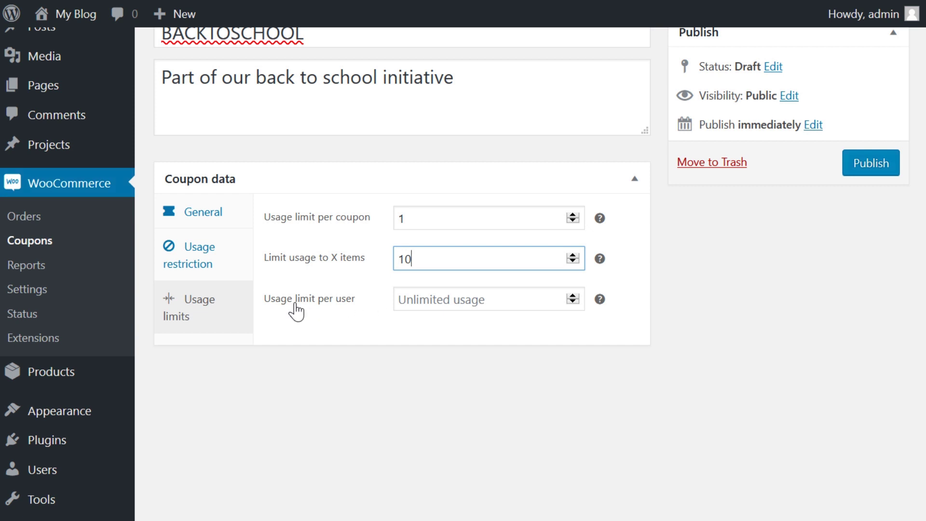
pyautogui.click(405, 300)
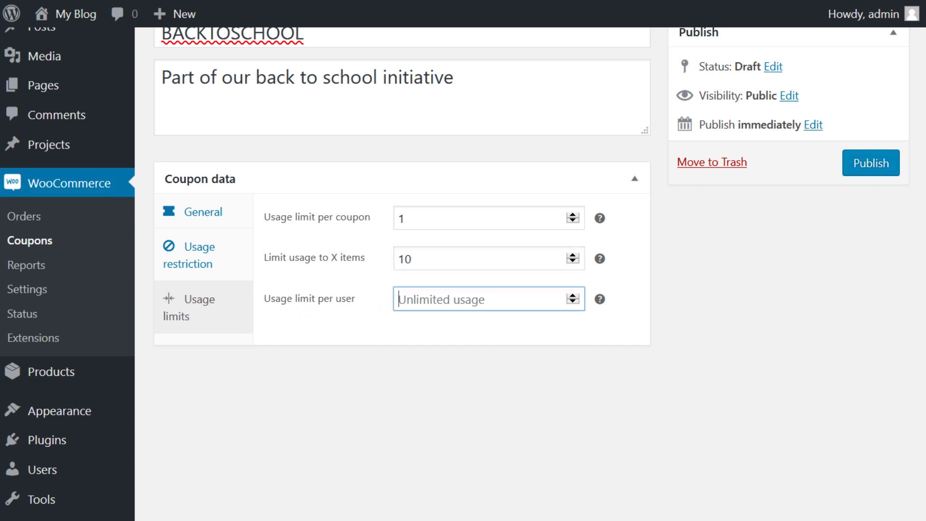
pyautogui.write('1')
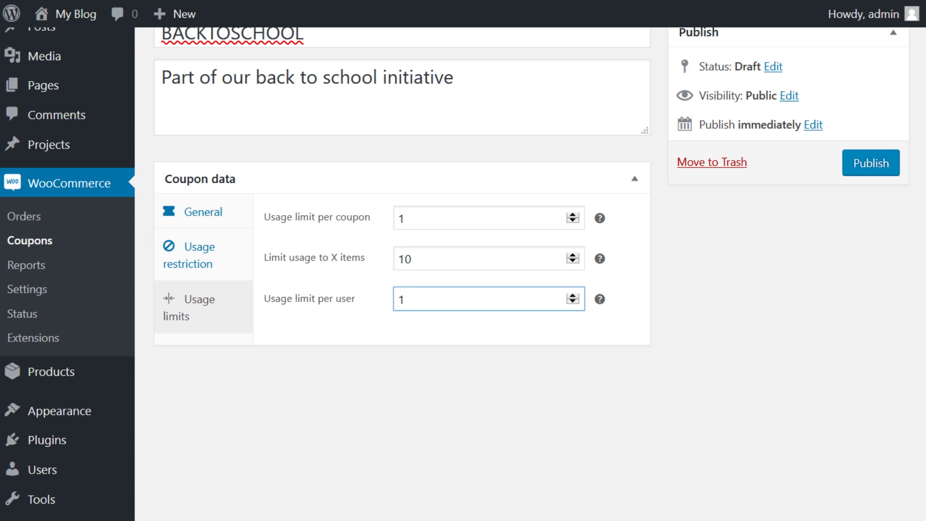